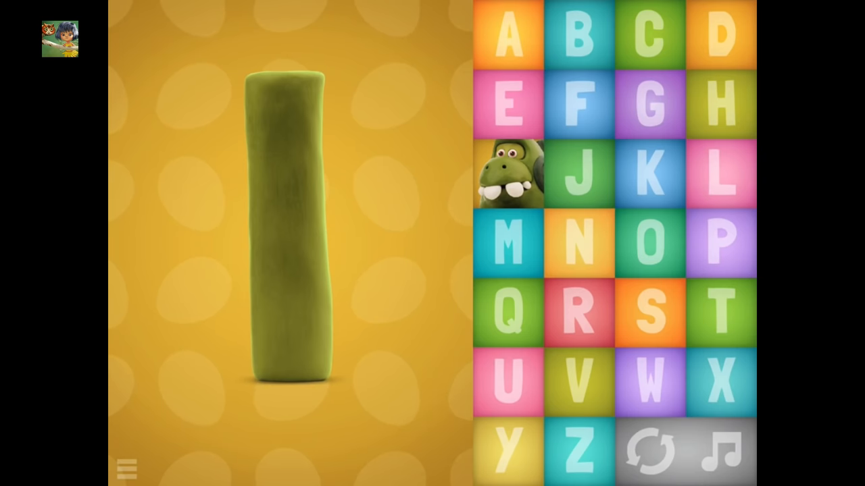
- Advance the alphabet board to the letter J
left_click(579, 174)
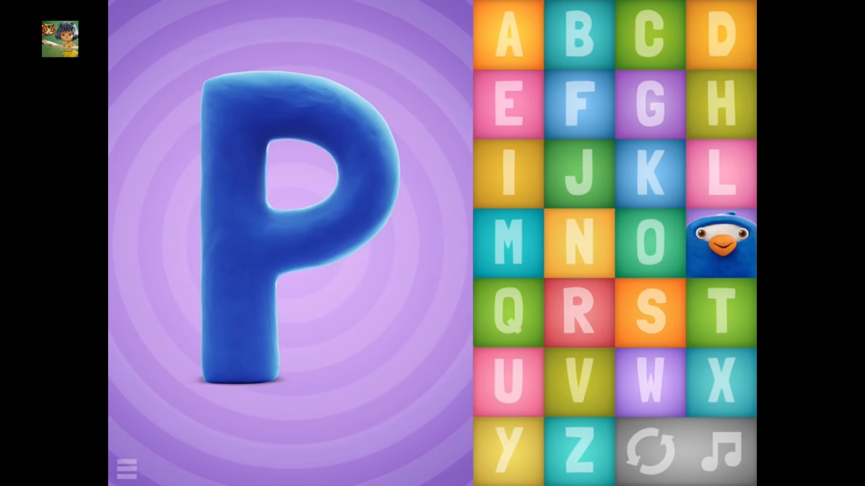
- Advance the alphabet board to the letter Q
left_click(509, 315)
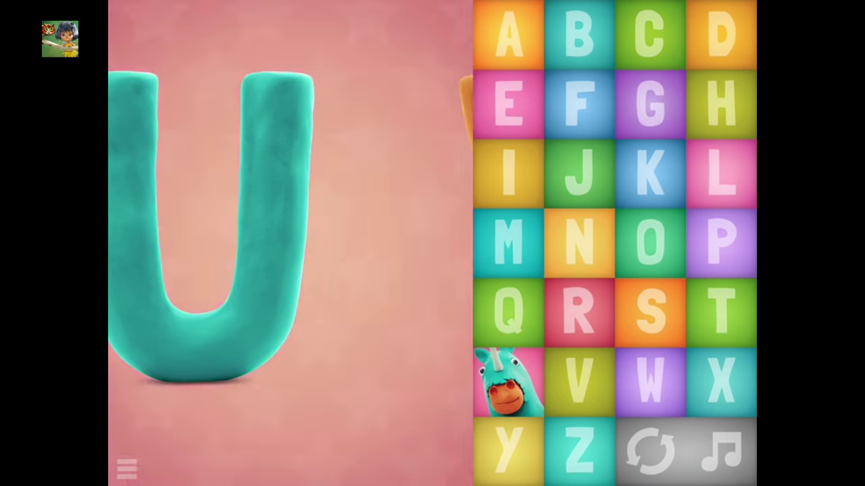
- Advance the alphabet board to the letter V
left_click(579, 382)
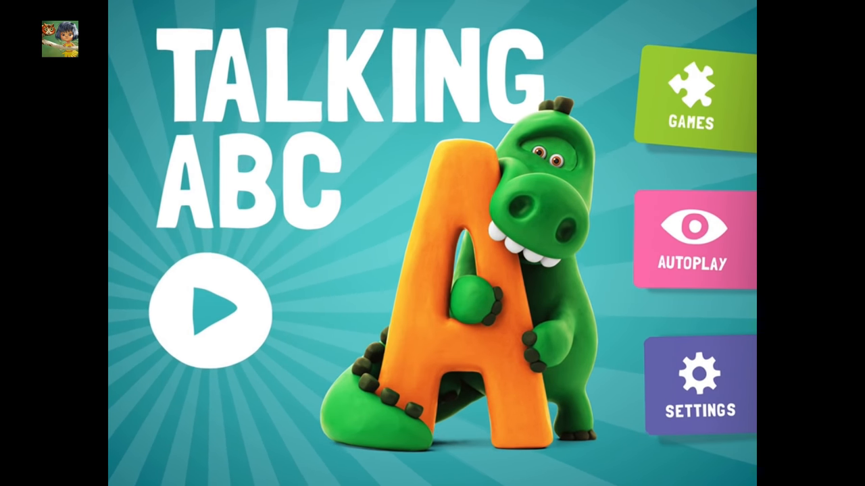
- Show the Games menu with Letters, Animals, Funny Words and Puzzle
left_click(695, 95)
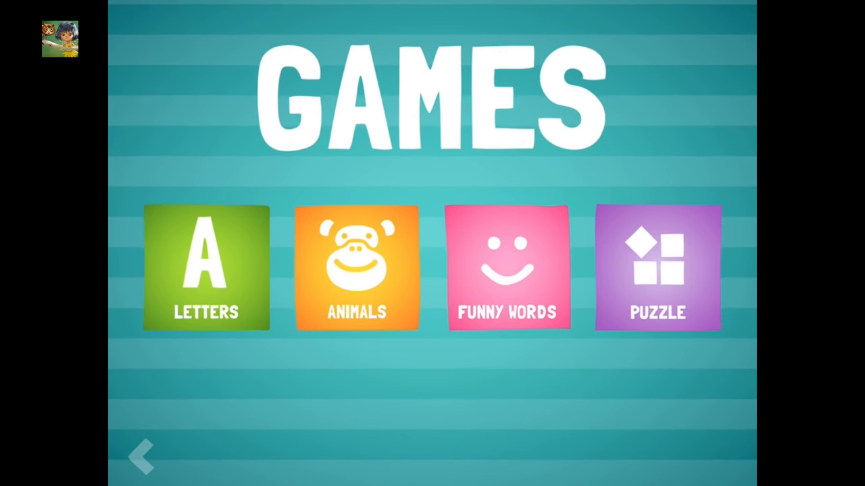
- Start the Animals quiz game from the Games menu
left_click(357, 268)
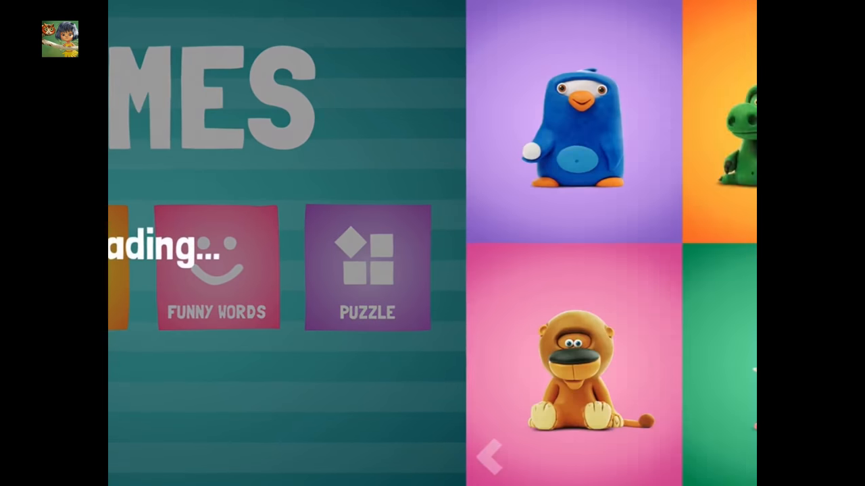